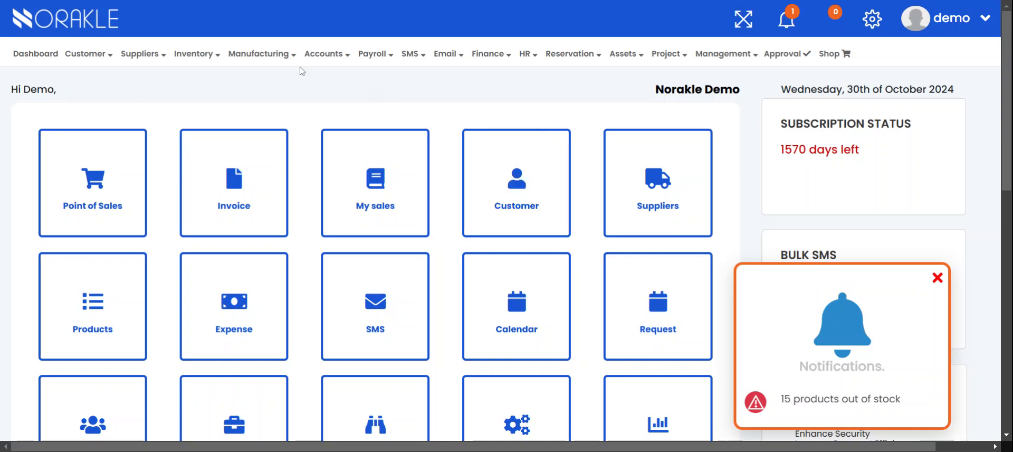
# Step: Open the customer Appointments page and start a new appointment
pyautogui.moveTo(99, 71)
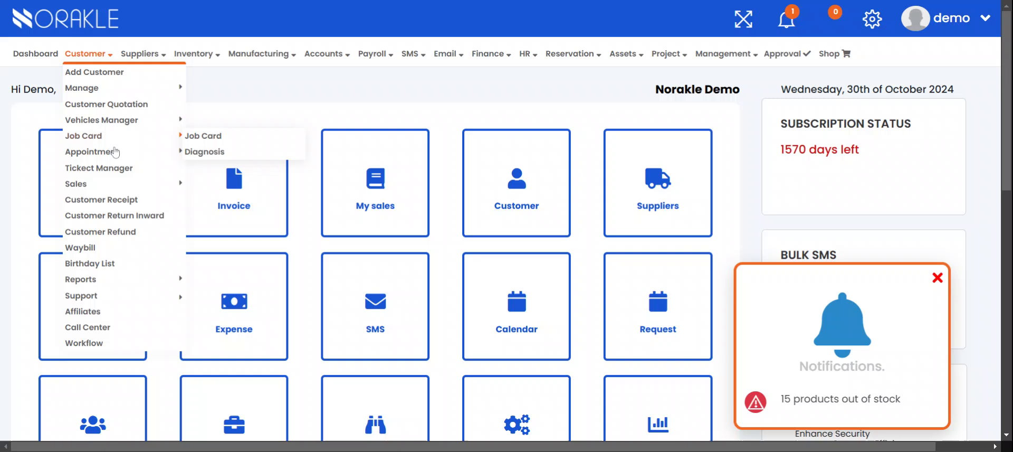
pyautogui.moveTo(110, 154)
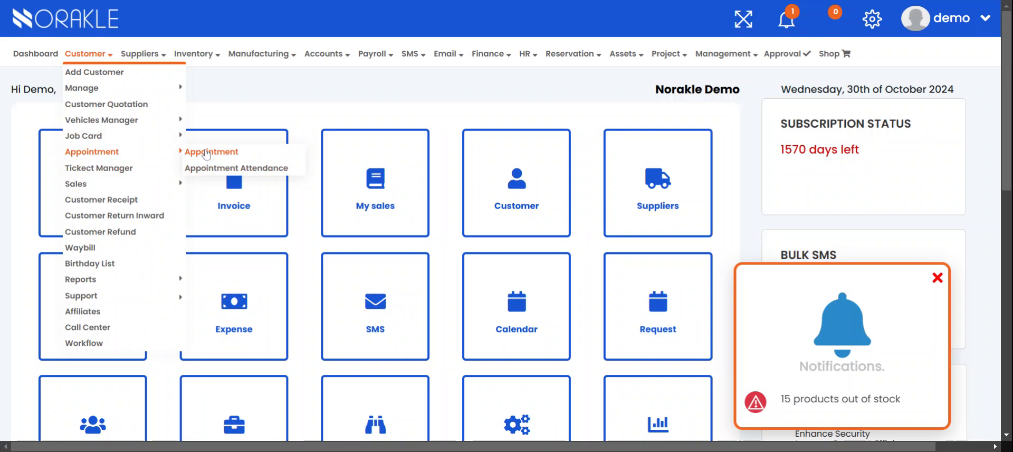
pyautogui.click(206, 154)
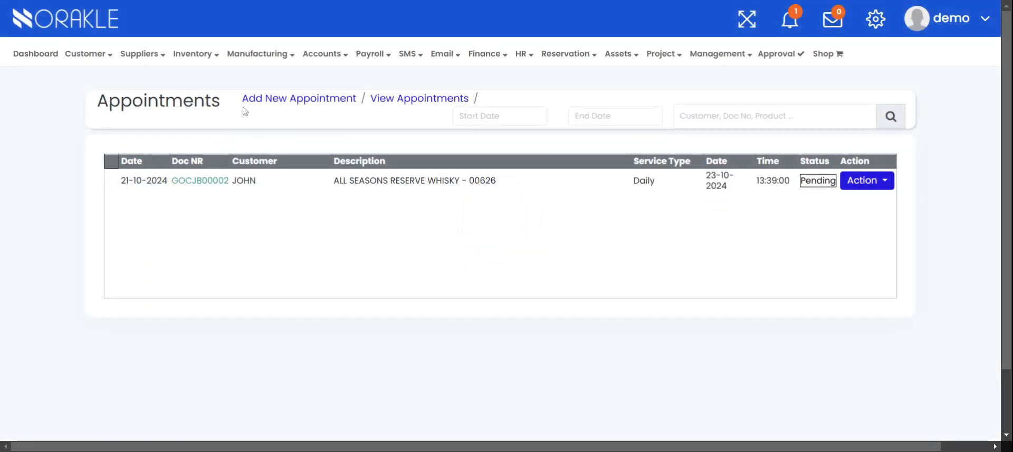
pyautogui.click(269, 105)
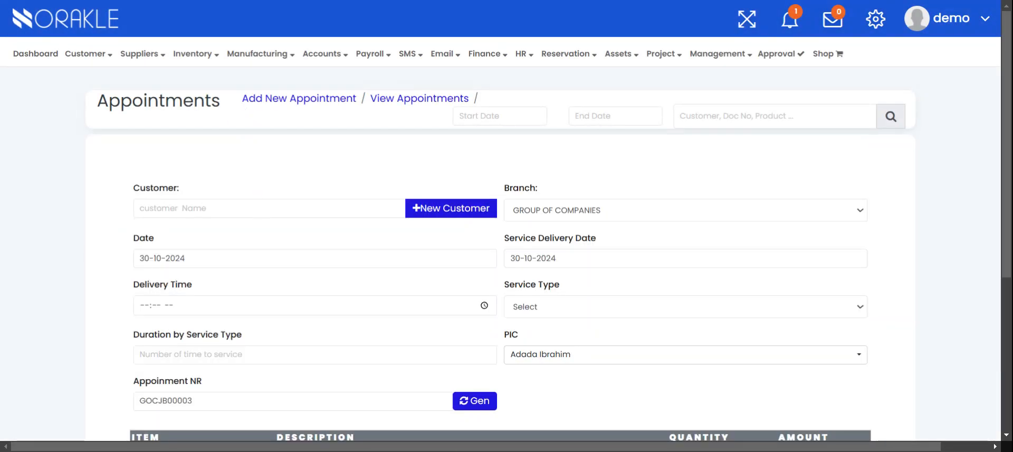
# Step: Look up customers matching "re" for the new appointment
pyautogui.scroll(-1, 264, 201)
pyautogui.click(269, 155)
pyautogui.write('re')
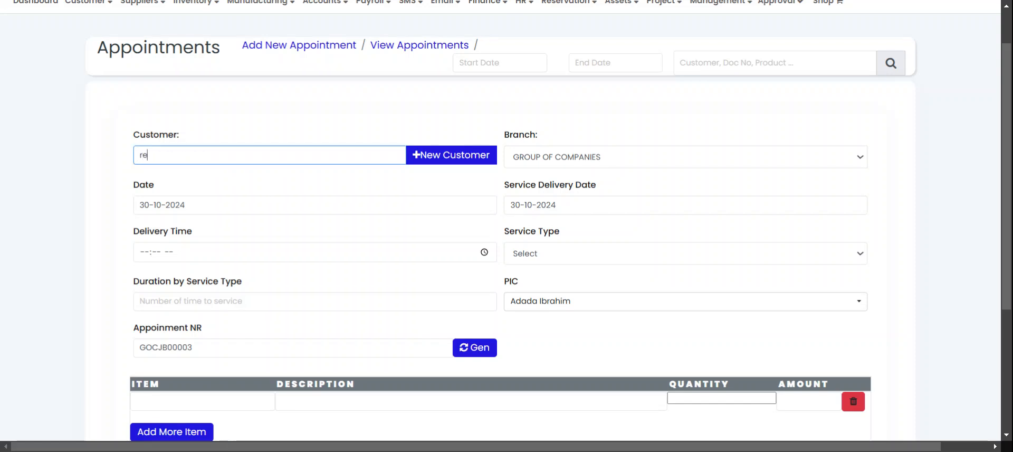
pyautogui.write('joi')
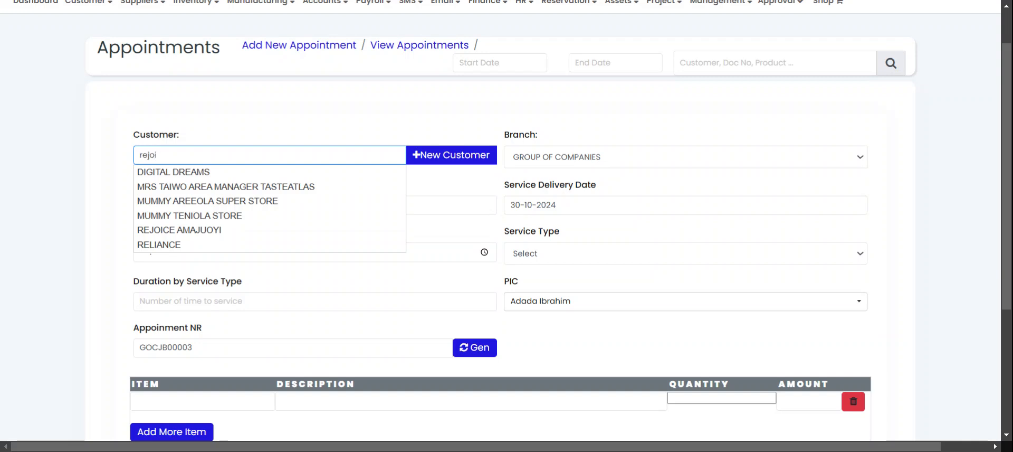
pyautogui.click(230, 211)
pyautogui.click(206, 155)
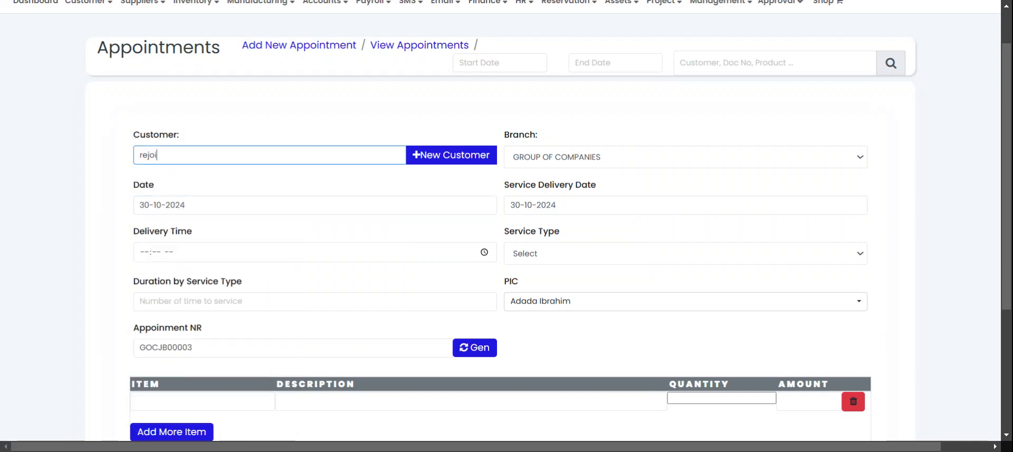
pyautogui.doubleClick(206, 155)
pyautogui.click(206, 155)
pyautogui.press('BackSpace')
pyautogui.press('BackSpace')
pyautogui.press('BackSpace')
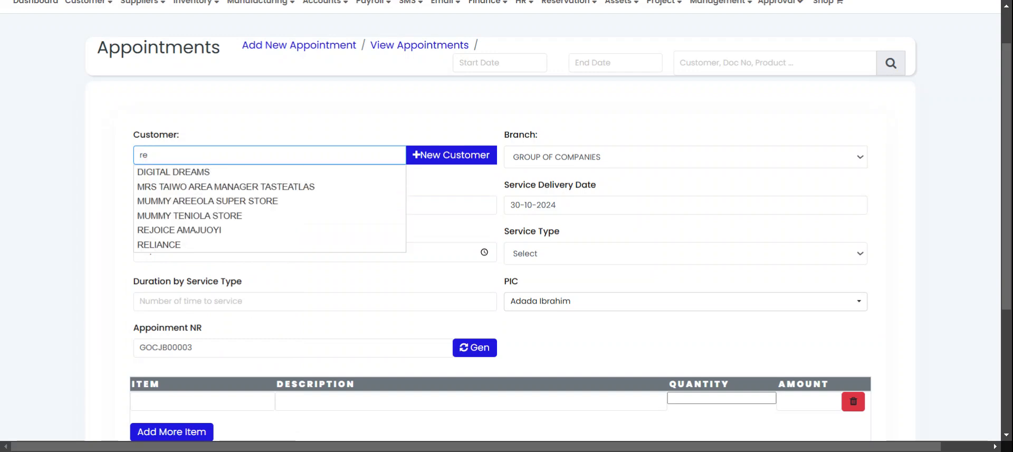
# Step: Choose DIGITAL DREAMS as the appointment's customer and set the service type to One off
pyautogui.click(202, 172)
pyautogui.click(186, 256)
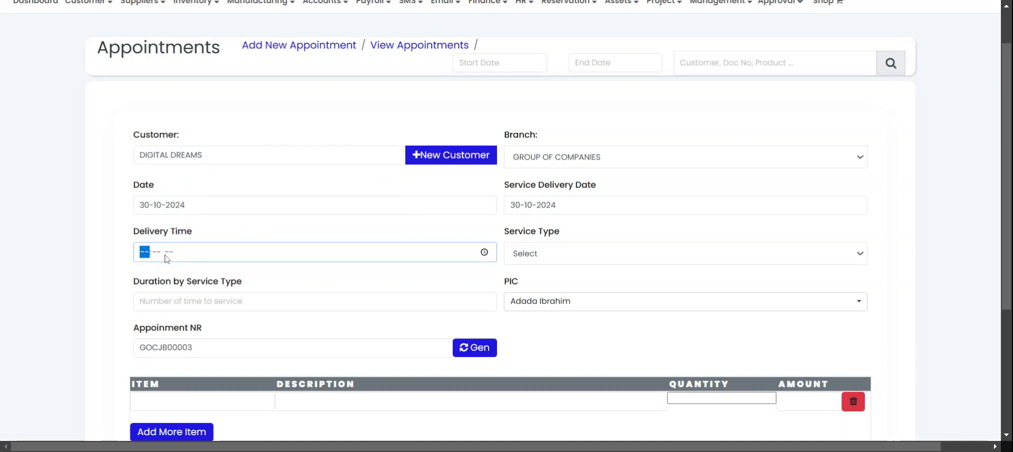
pyautogui.scroll(-2, 220, 288)
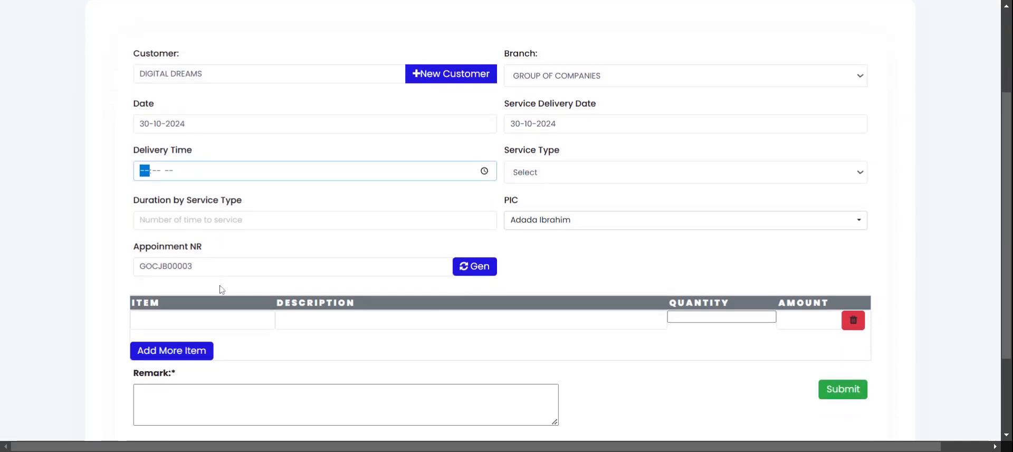
pyautogui.scroll(2, 220, 288)
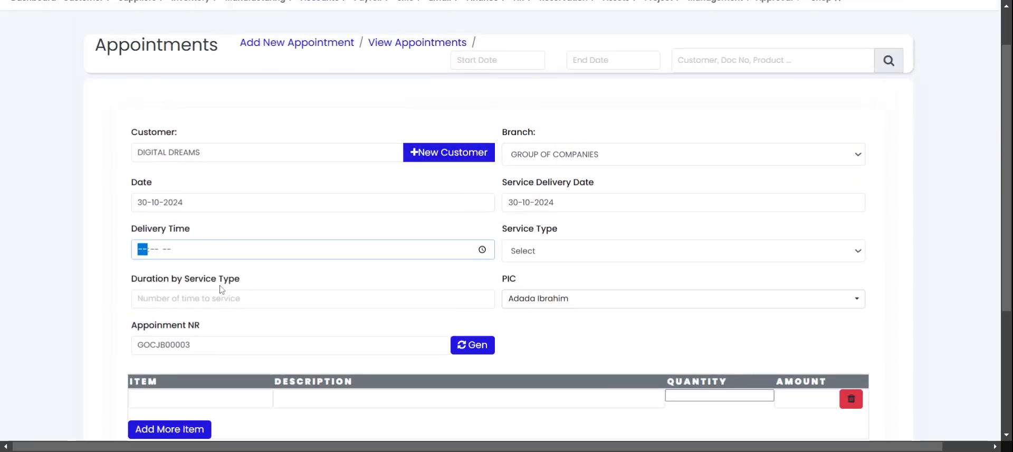
pyautogui.scroll(-2, 221, 289)
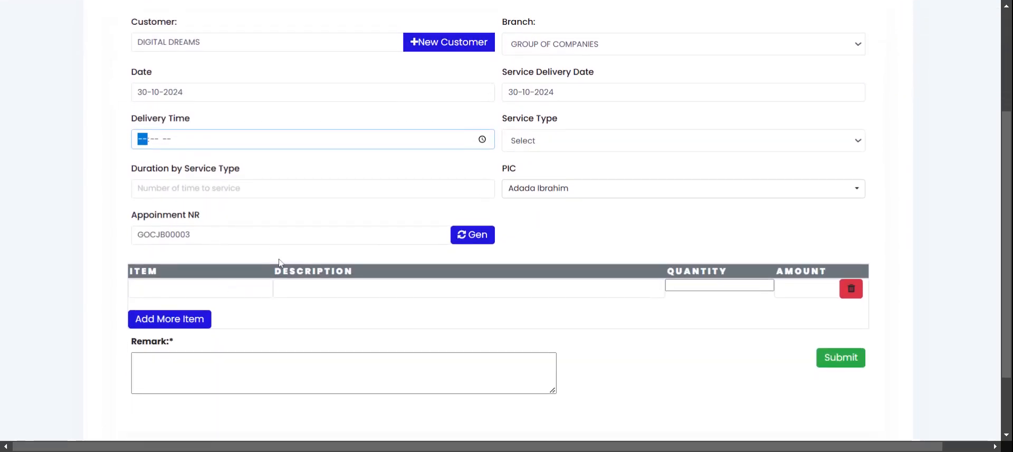
pyautogui.scroll(-1, 279, 262)
pyautogui.scroll(2, 281, 263)
pyautogui.scroll(-1, 283, 263)
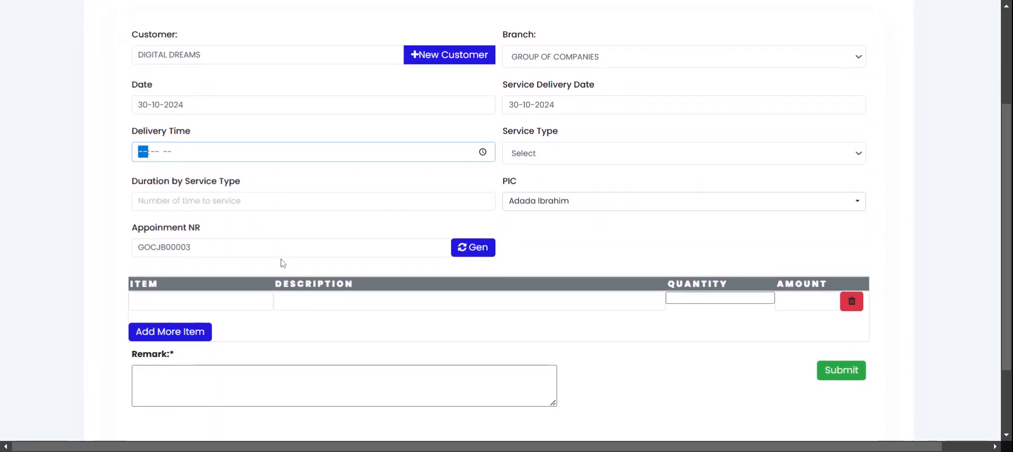
pyautogui.click(569, 160)
pyautogui.click(557, 204)
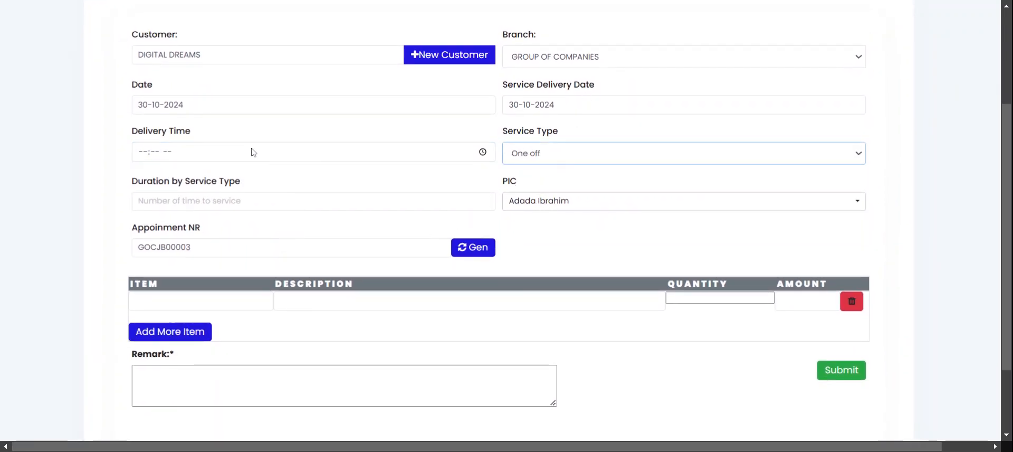
# Step: Set the appointment's delivery time to 12:03 PM
pyautogui.click(226, 156)
pyautogui.write('12:03')
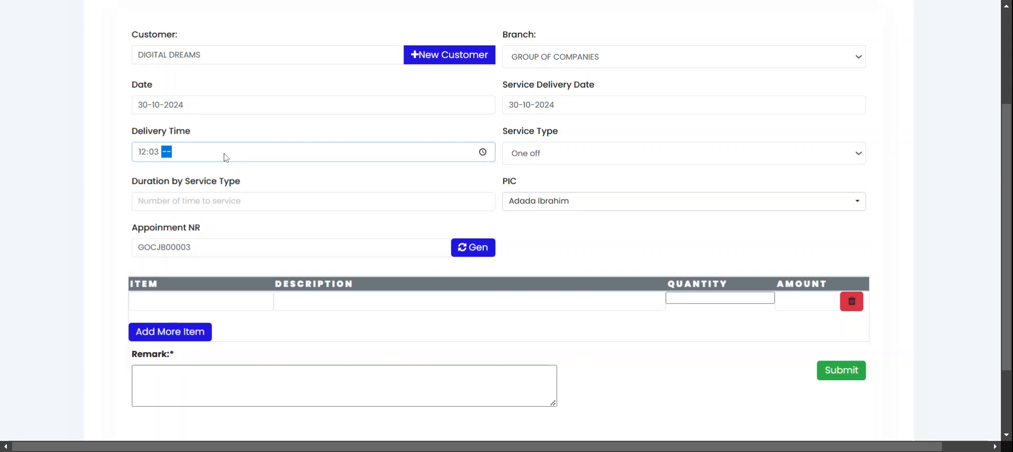
pyautogui.write('p')
# Step: Add the item ANDRE ROSE WINE to the appointment with a quantity of 3
pyautogui.click(209, 291)
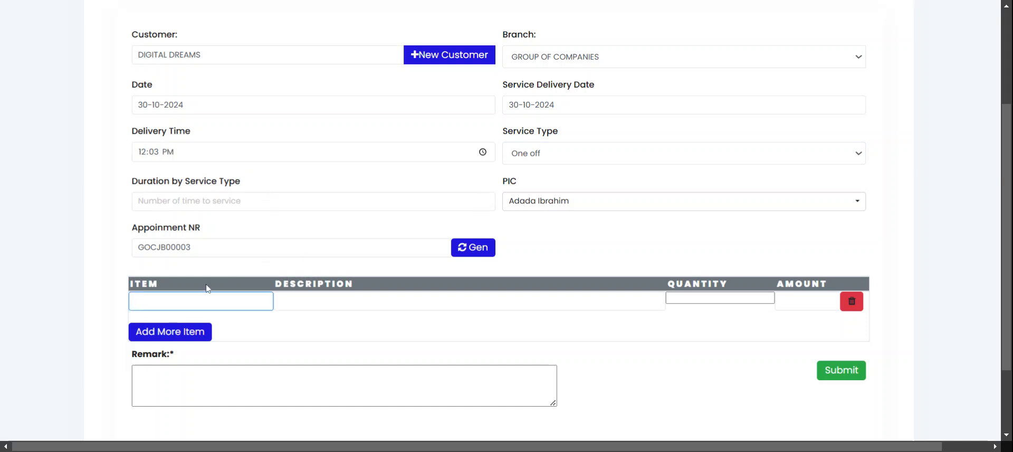
pyautogui.write('re')
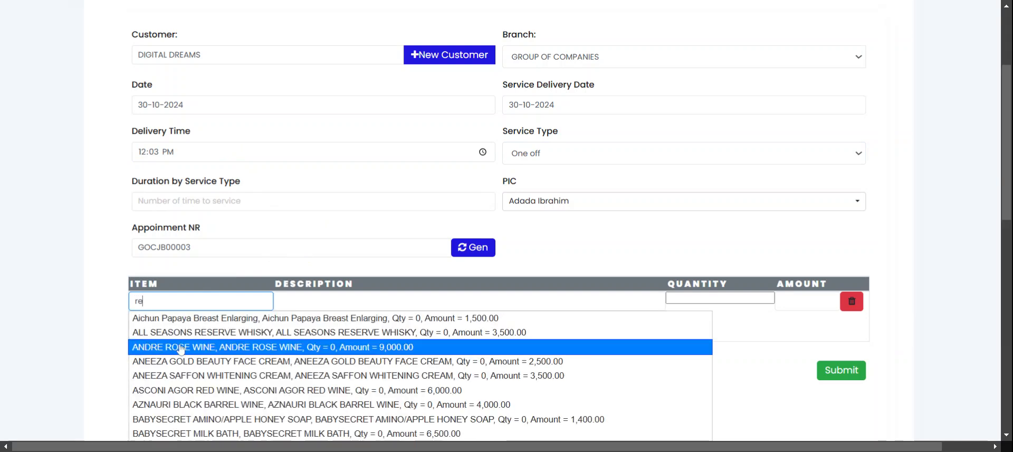
pyautogui.click(181, 348)
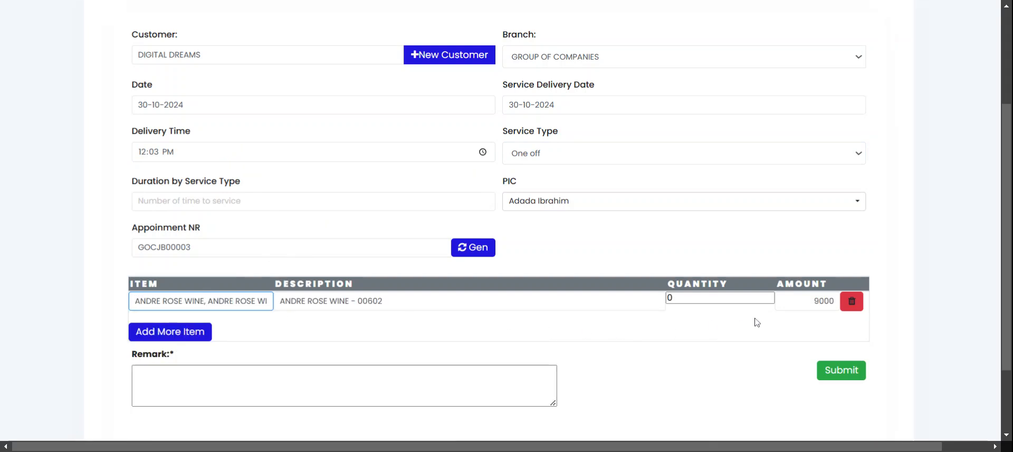
pyautogui.doubleClick(769, 298)
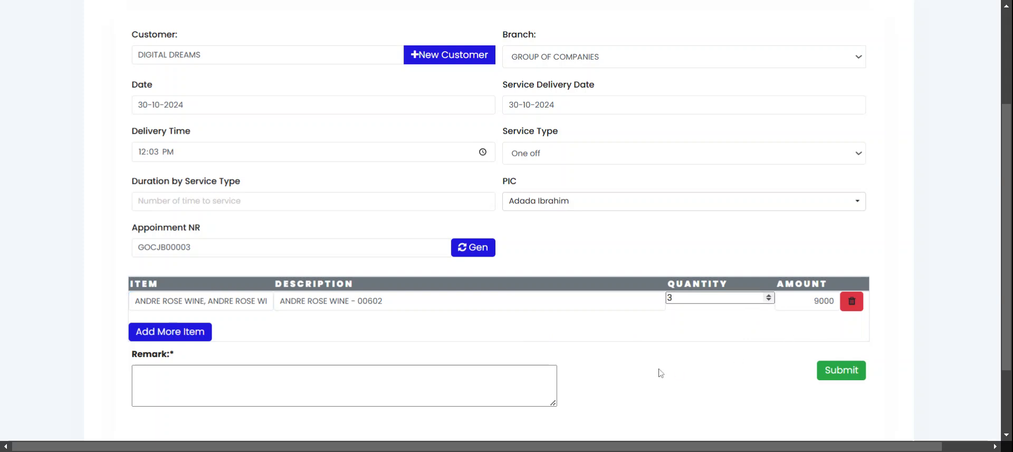
# Step: Submit the new appointment and view the appointments list
pyautogui.click(848, 373)
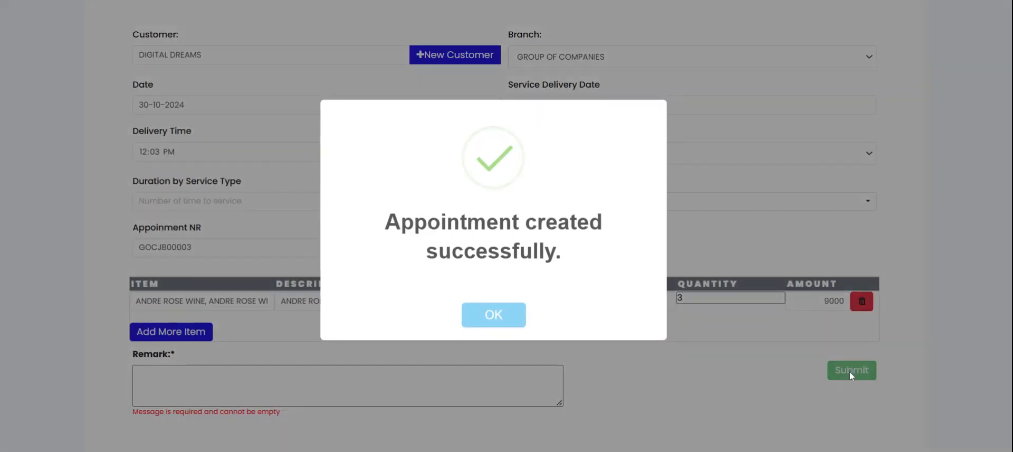
pyautogui.click(488, 312)
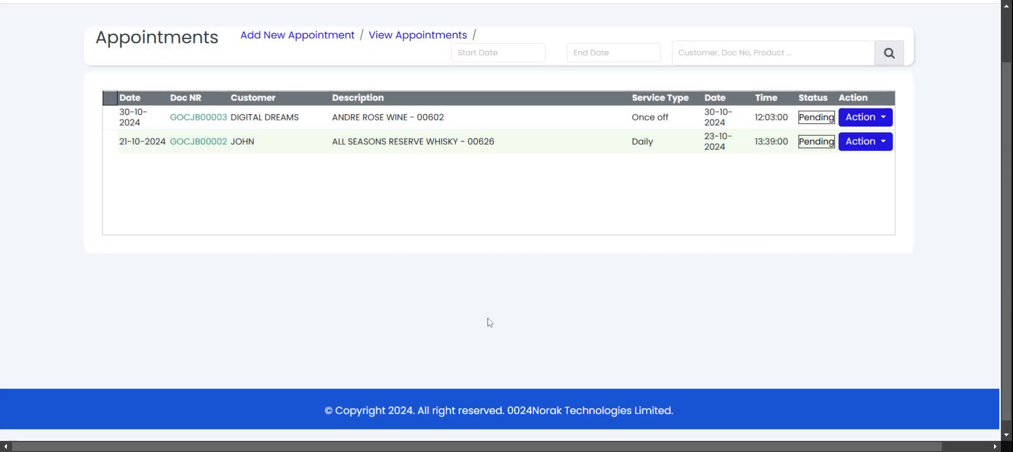
pyautogui.click(431, 37)
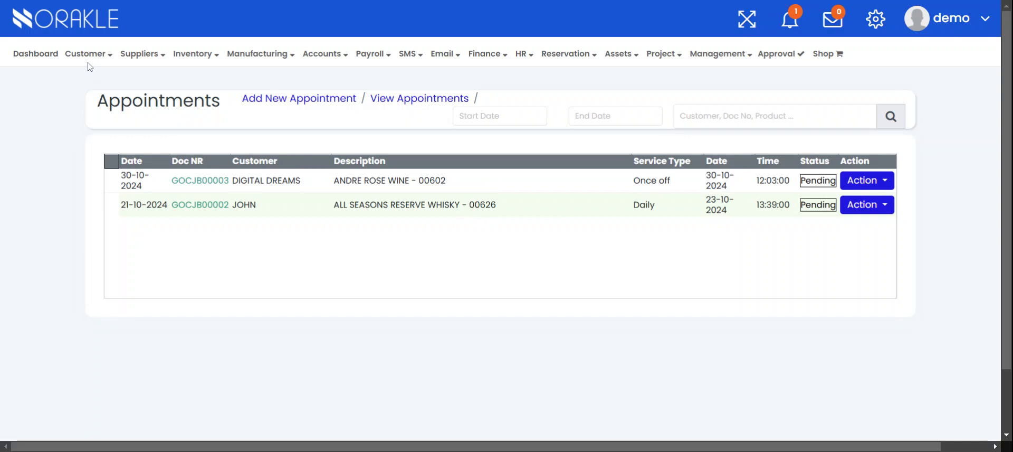
# Step: Open the Appointment Attendance page and start a new attendance record
pyautogui.click(103, 54)
pyautogui.moveTo(100, 153)
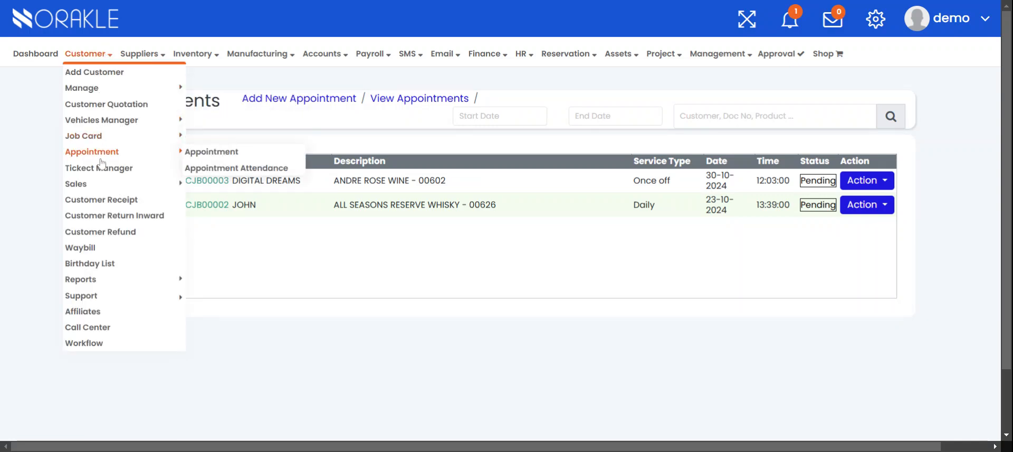
pyautogui.click(202, 169)
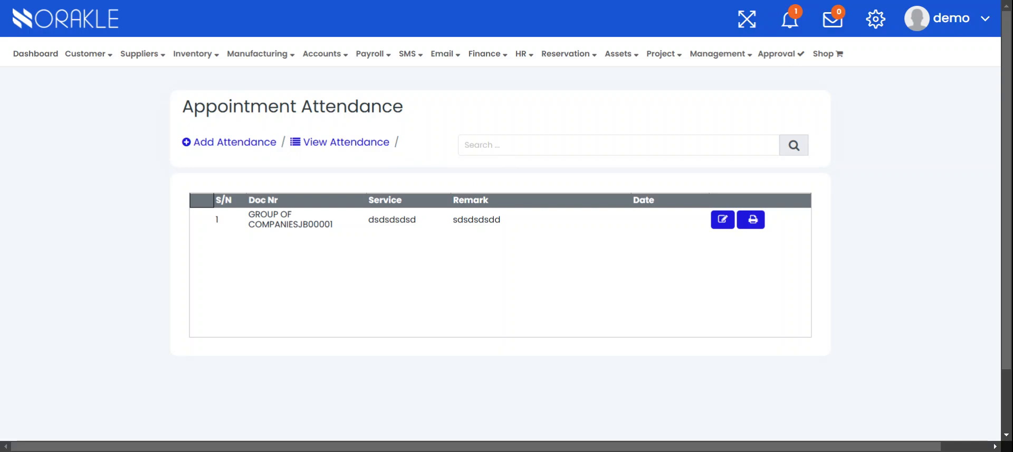
pyautogui.click(236, 147)
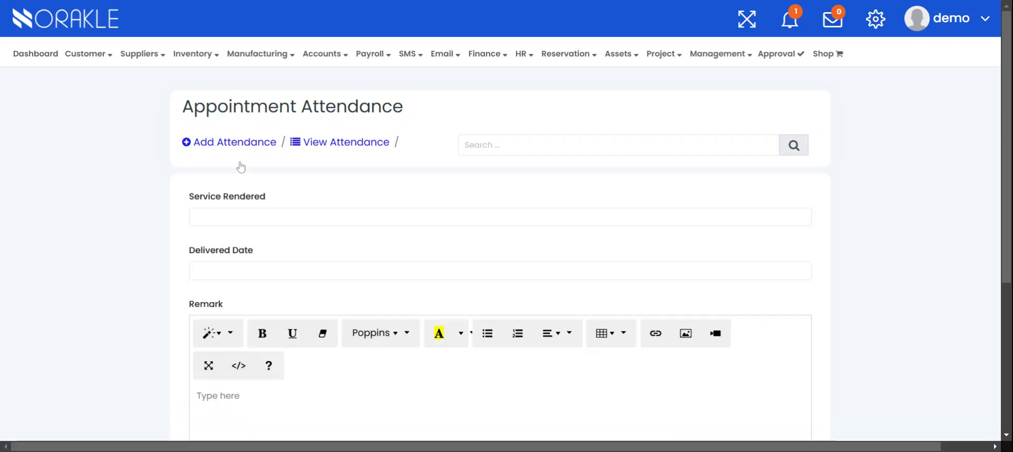
# Step: Enter "hair relaxing" as the service rendered and set the delivered date to 18-10-2024
pyautogui.click(240, 217)
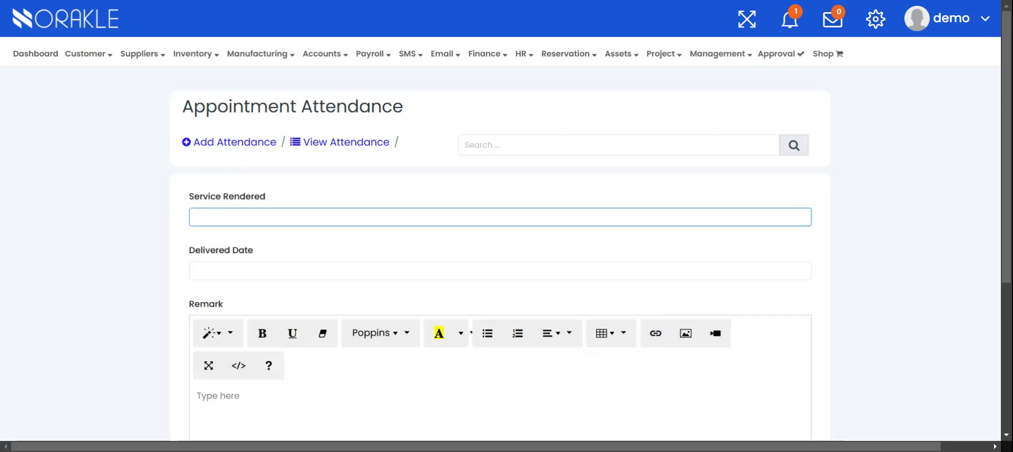
pyautogui.click(260, 271)
pyautogui.click(260, 274)
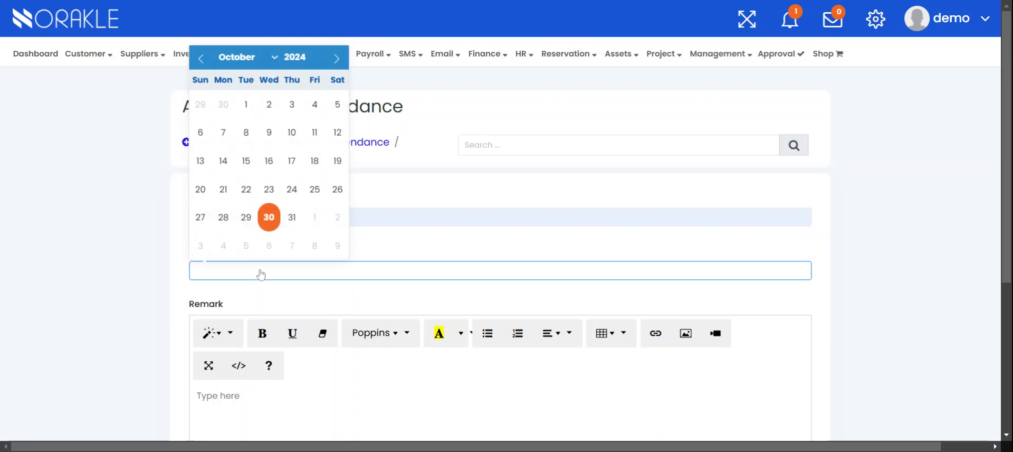
pyautogui.click(320, 169)
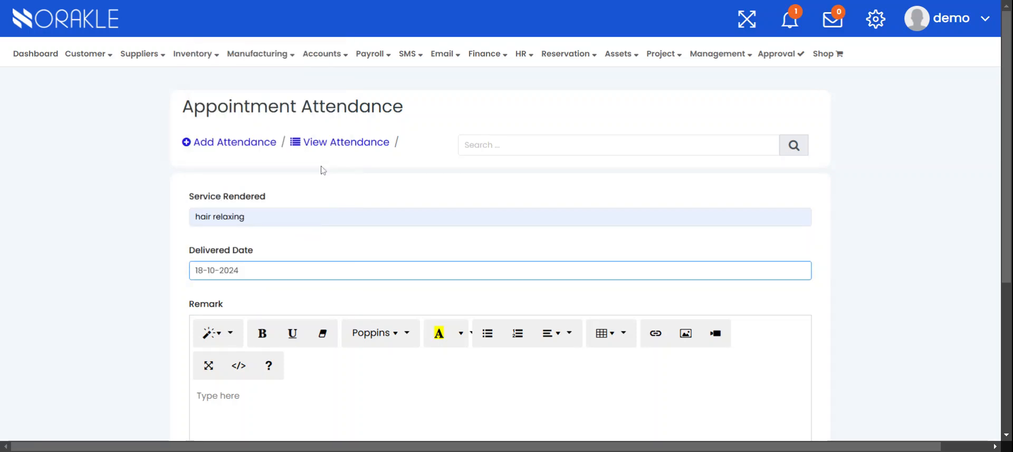
# Step: Enter "softner" as the remark and try to submit the attendance record
pyautogui.scroll(-1, 269, 370)
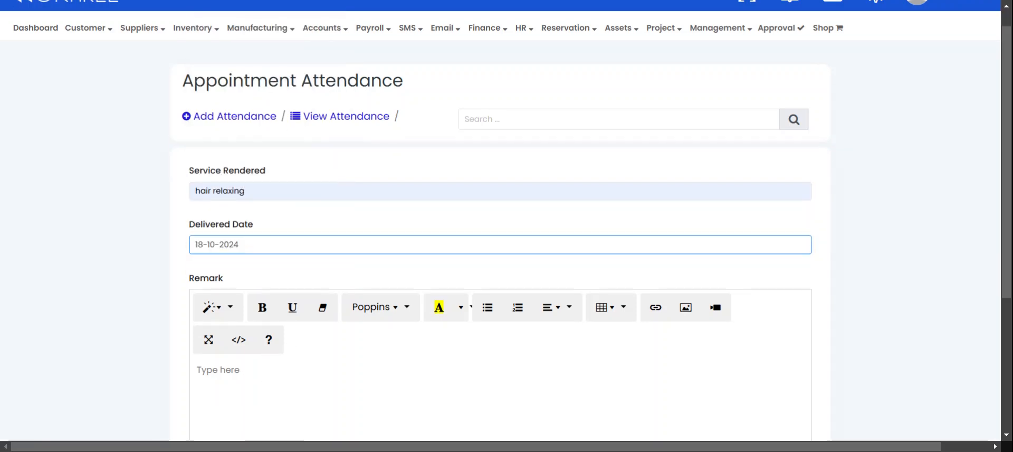
pyautogui.scroll(-3, 262, 346)
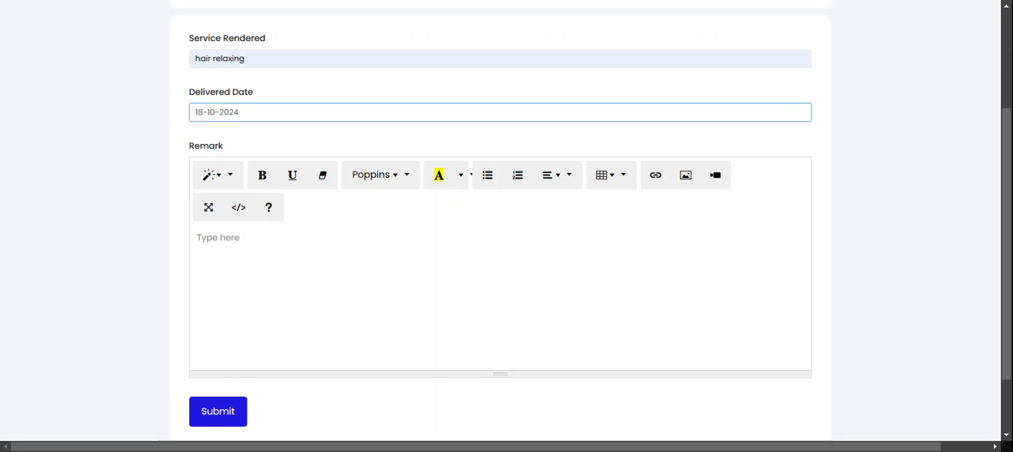
pyautogui.click(218, 237)
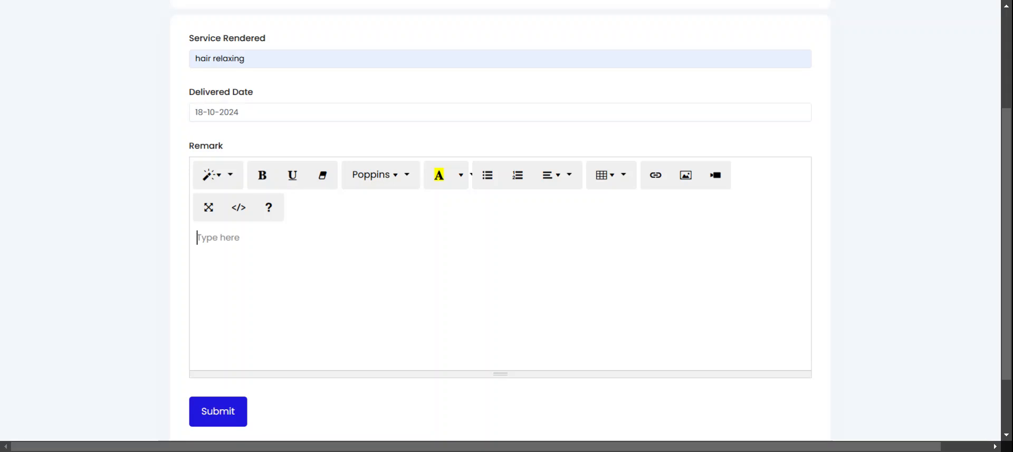
pyautogui.write('soft')
pyautogui.write('e')
pyautogui.press('BackSpace')
pyautogui.write('ner')
pyautogui.click(216, 422)
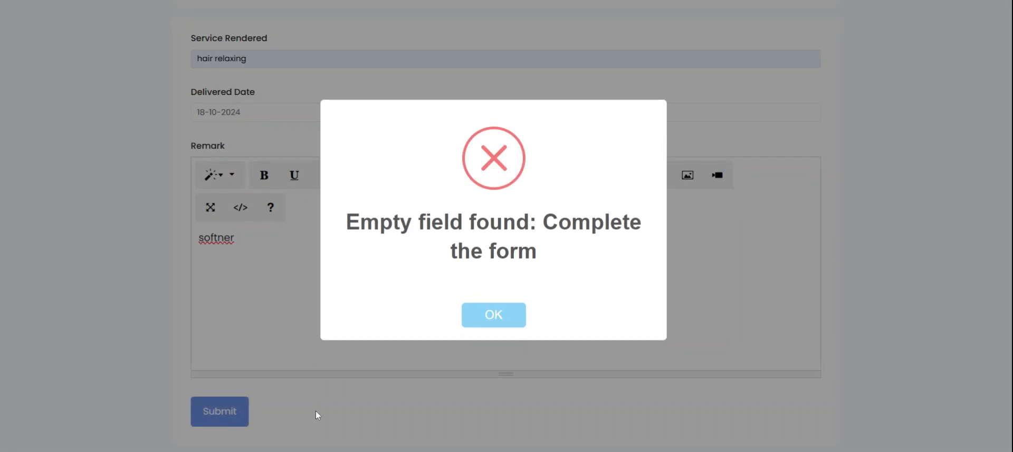
pyautogui.click(494, 316)
pyautogui.scroll(-1, 493, 315)
pyautogui.scroll(4, 494, 315)
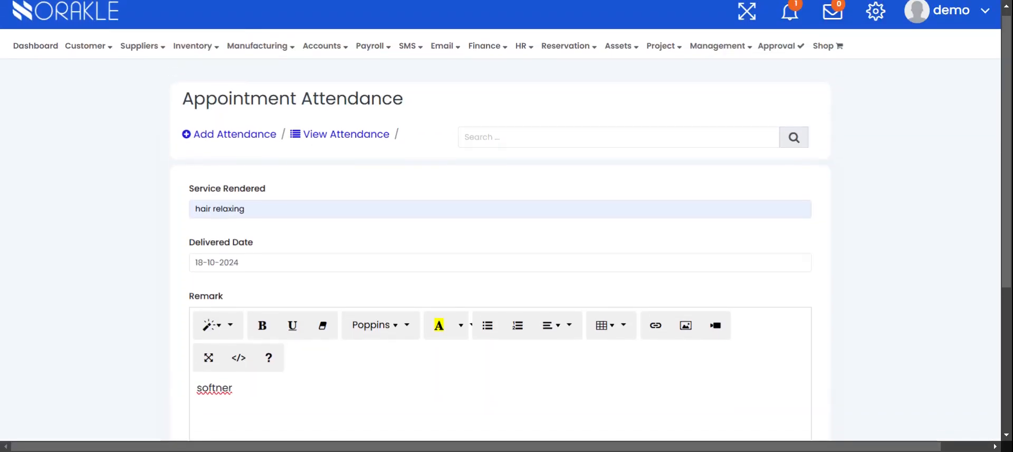
pyautogui.scroll(-4, 488, 326)
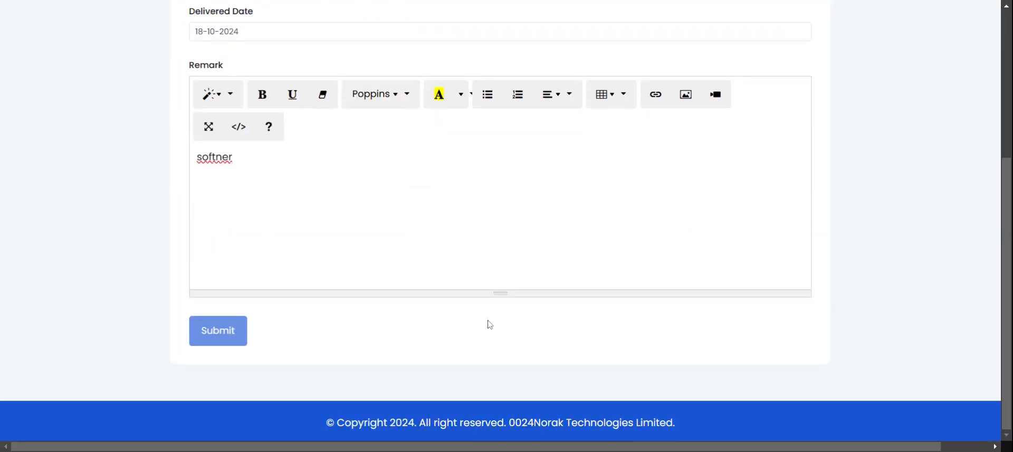
pyautogui.scroll(1, 490, 324)
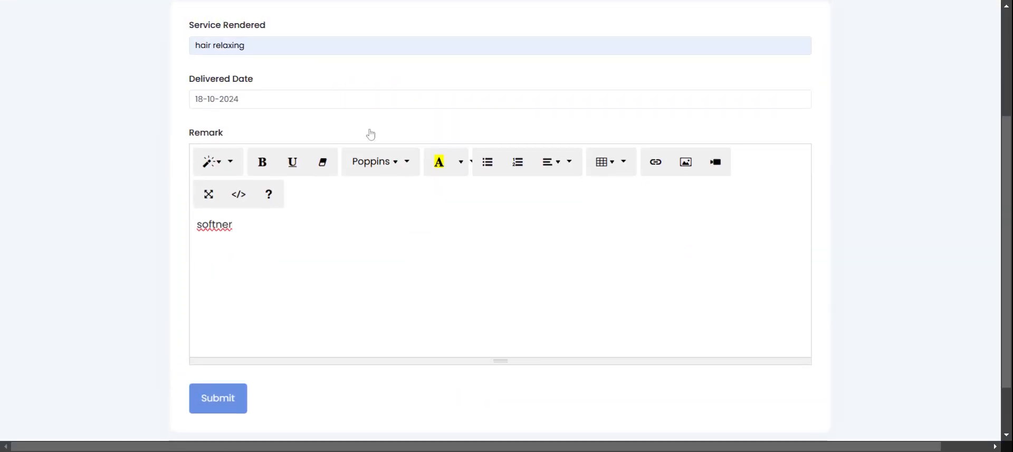
# Step: Try to submit the attendance record and extend the remark to read "softner added"
pyautogui.click(214, 405)
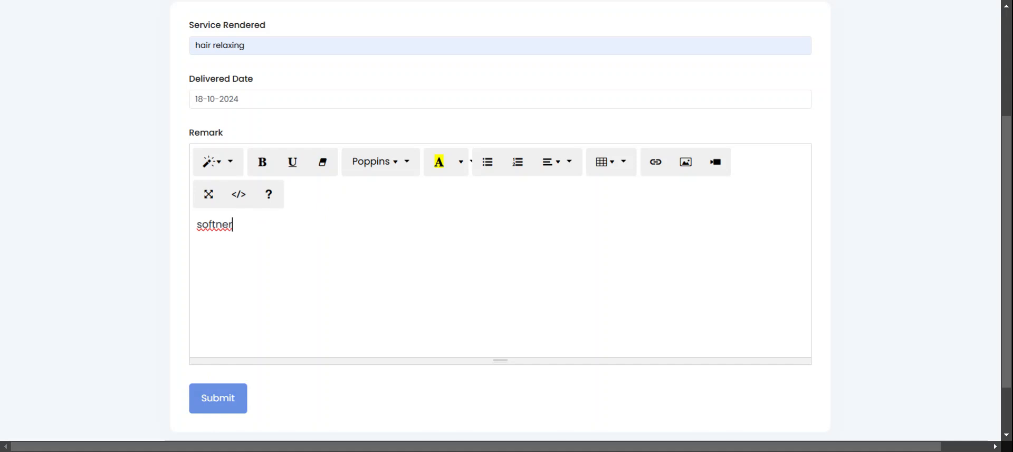
pyautogui.write('added')
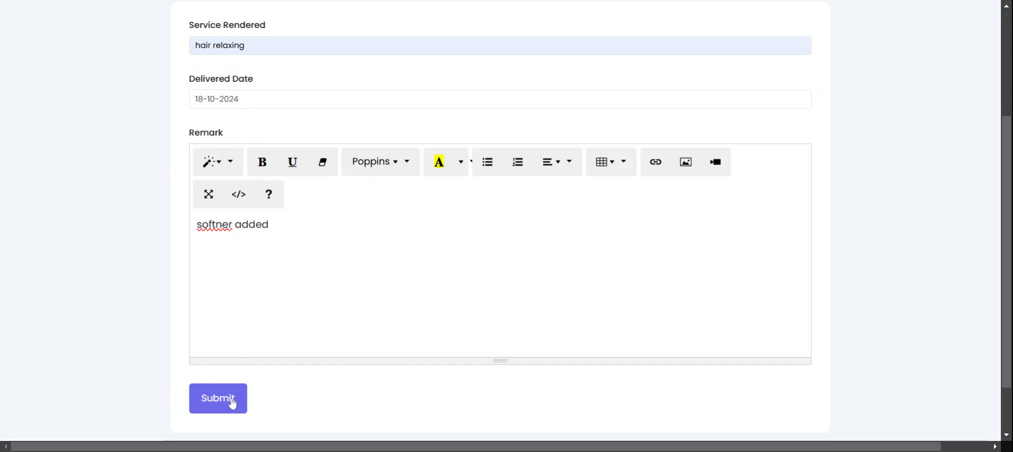
pyautogui.scroll(-2, 385, 335)
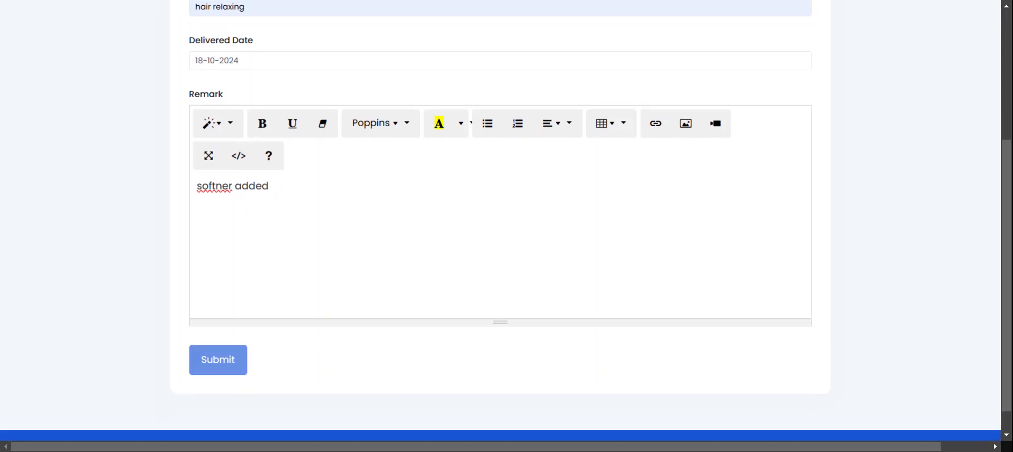
# Step: Open the list of attendance records and look over its entries and columns
pyautogui.scroll(5, 240, 350)
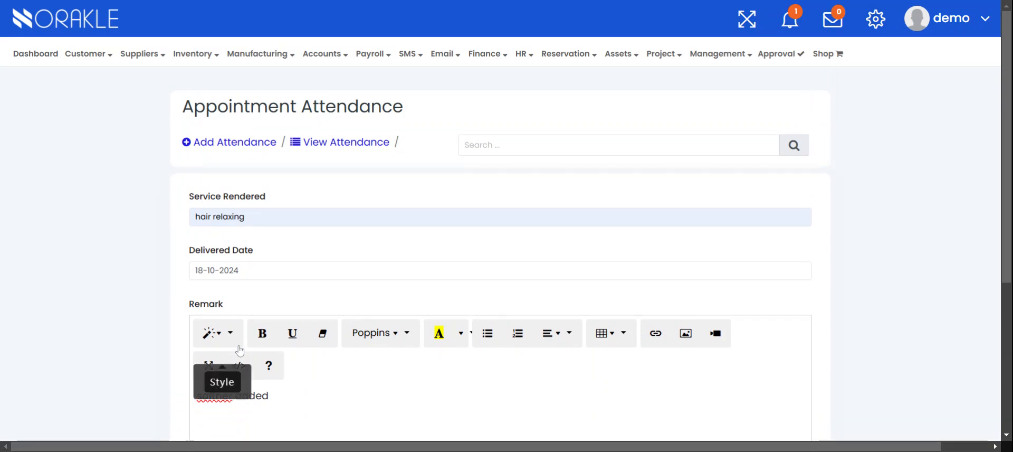
pyautogui.click(345, 144)
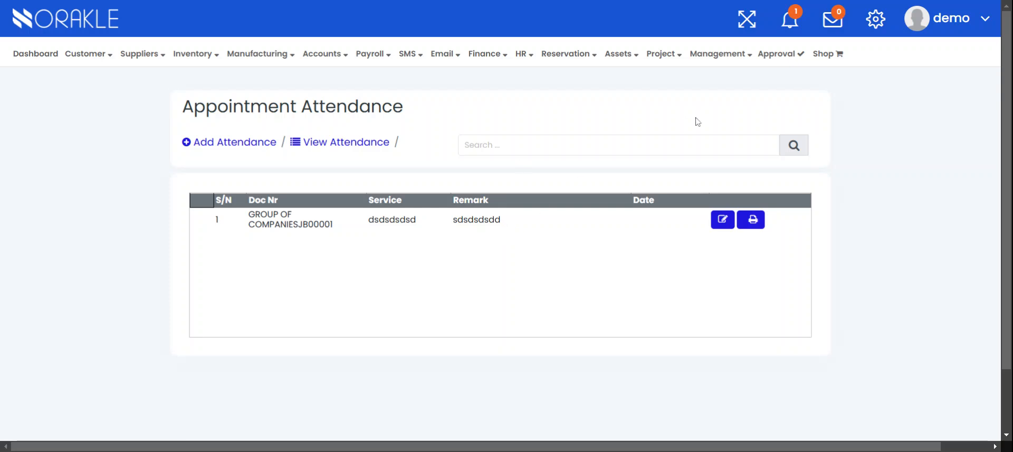
pyautogui.hscroll(2, 696, 120)
pyautogui.scroll(-1, 696, 120)
pyautogui.scroll(1, 699, 122)
pyautogui.hscroll(-1, 699, 122)
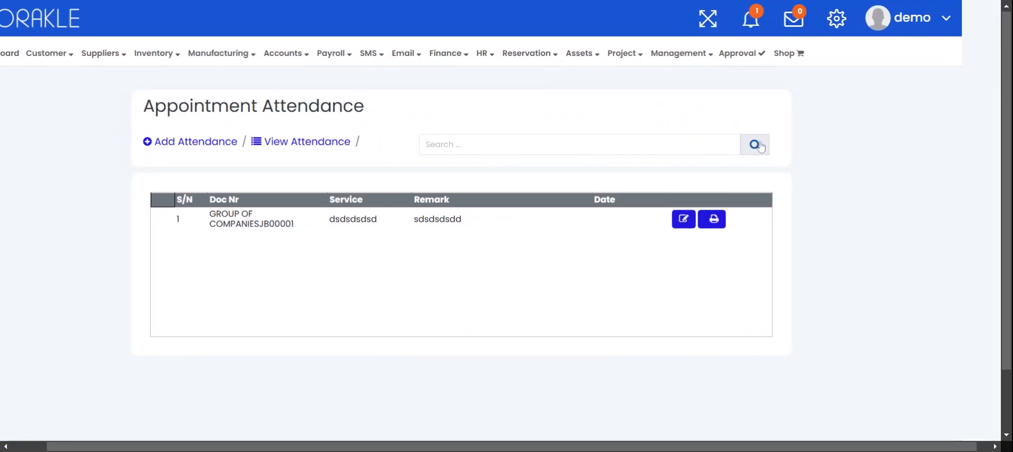